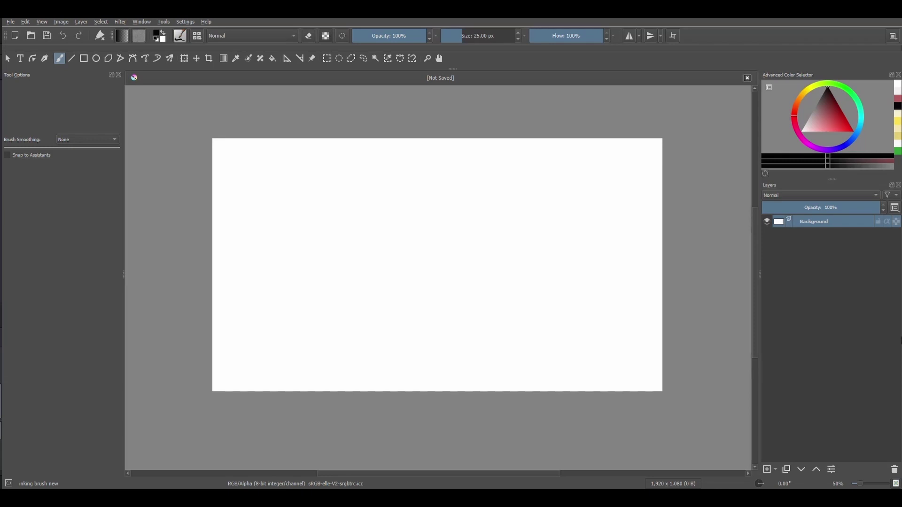
Try a pale pink fill and undo it, lock the Background layer, then browse the layer types.
key("BackSpace")
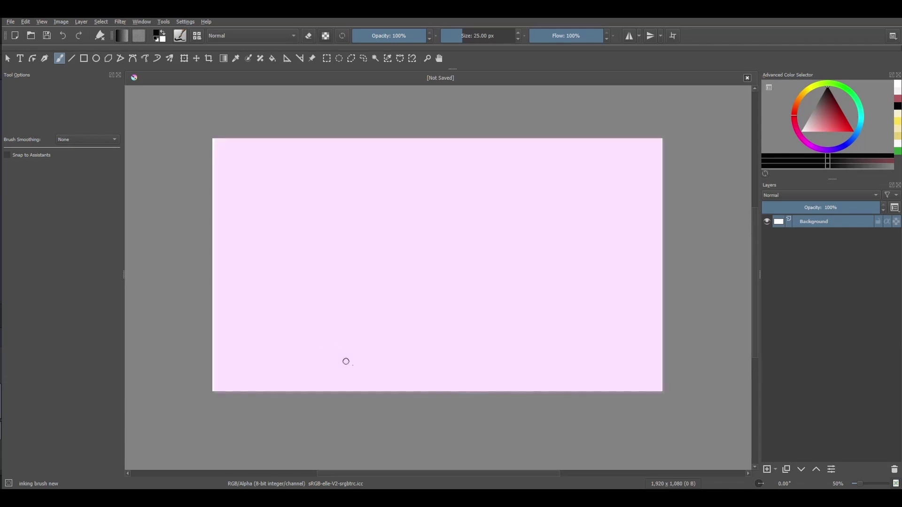
key("ctrl+z")
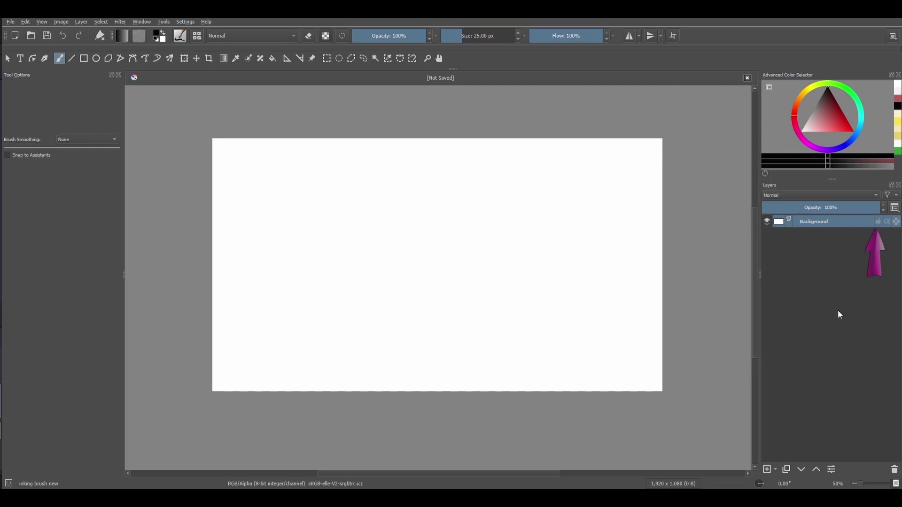
left_click(877, 220)
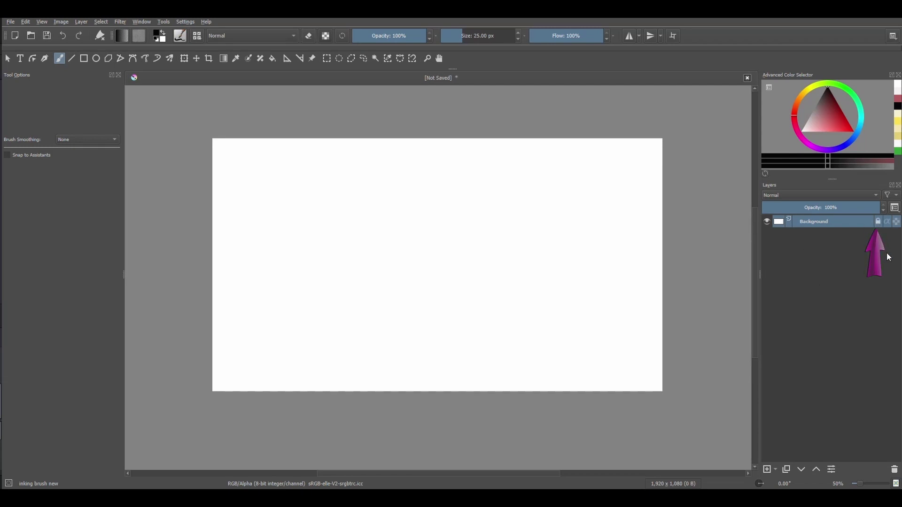
left_click(775, 471)
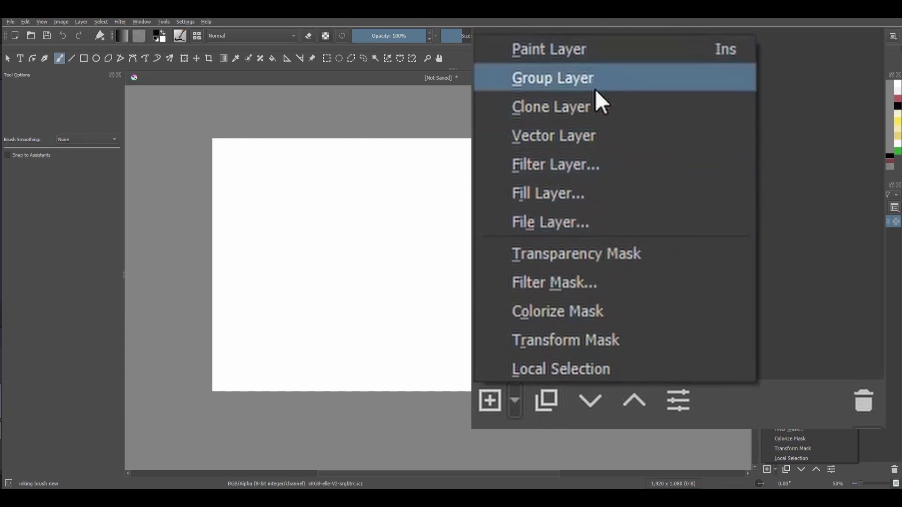
left_click(886, 395)
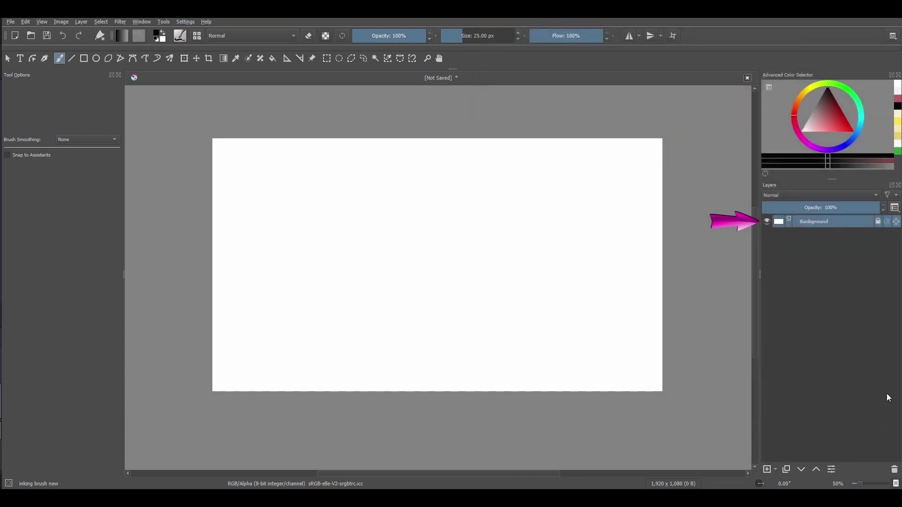
Turn off the Background layer's visibility and add an empty Paint Layer 1 on top.
left_click(767, 221)
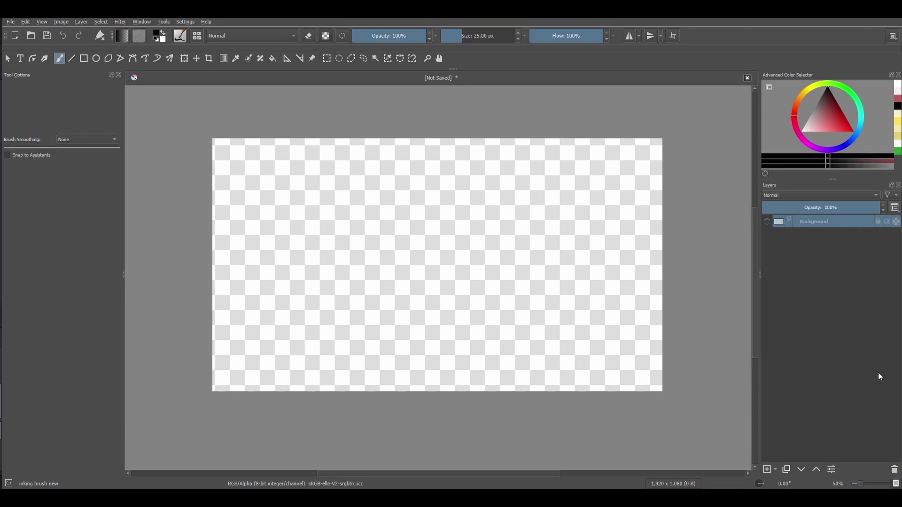
left_click(767, 470)
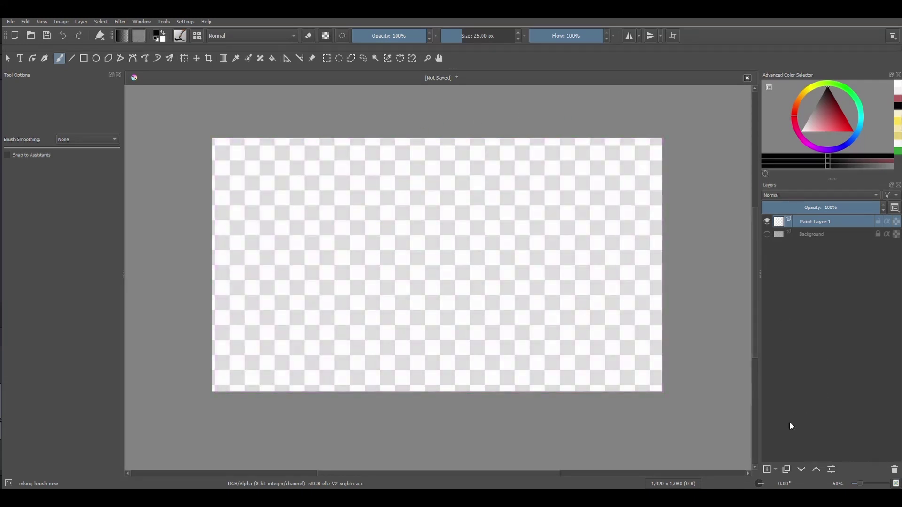
Add a Vector Layer from the list of layer types.
left_click(776, 470)
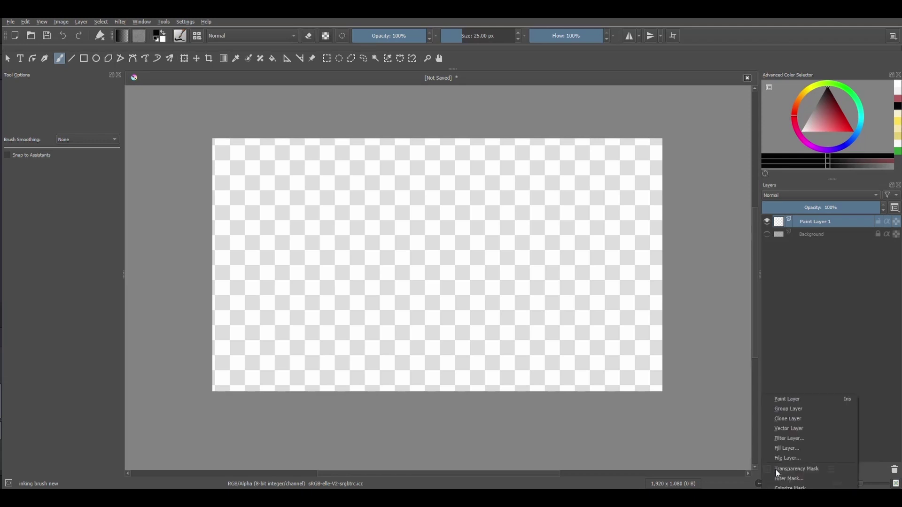
left_click(790, 428)
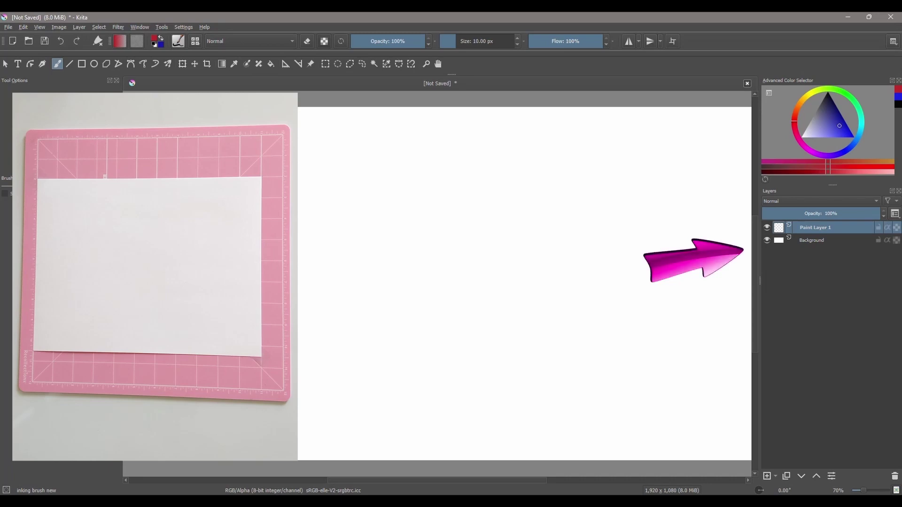
Paint a red heart on Paint Layer 1, then a blue square overlapping it on a new layer.
mouse_move(385, 338)
left_mouse_down()
mouse_move(334, 284)
mouse_move(328, 253)
mouse_move(341, 230)
mouse_move(367, 233)
mouse_move(382, 252)
mouse_move(394, 228)
mouse_move(414, 223)
mouse_move(445, 253)
mouse_move(442, 274)
mouse_move(387, 338)
left_mouse_up()
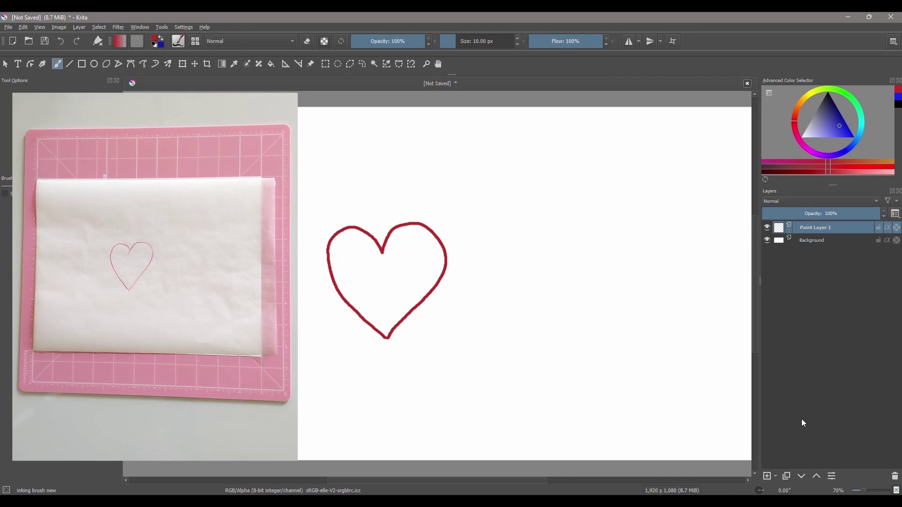
key("x")
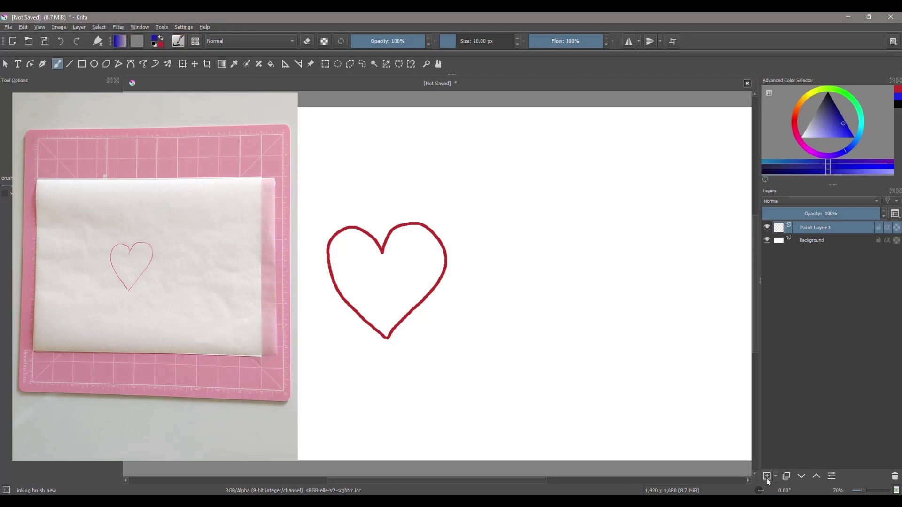
left_click(767, 477)
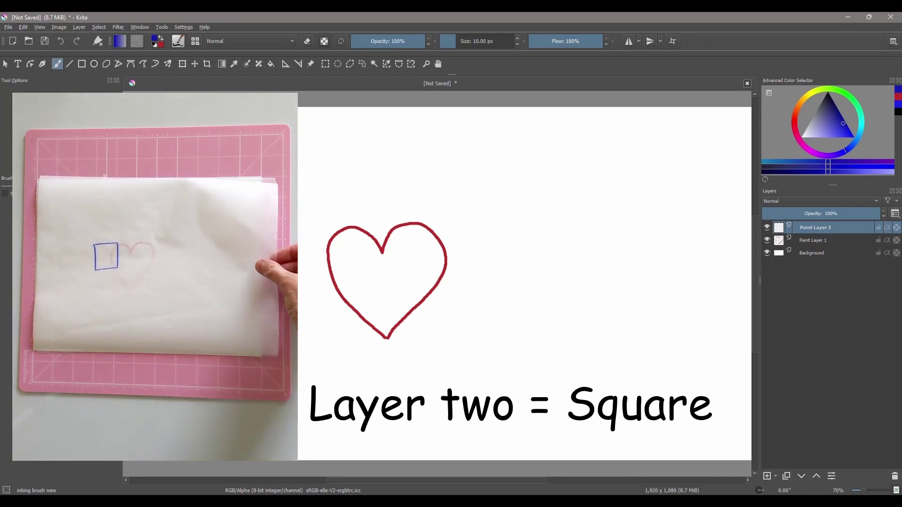
left_click(82, 63)
mouse_move(299, 211)
left_mouse_down()
mouse_move(327, 257)
mouse_move(367, 278)
left_mouse_up()
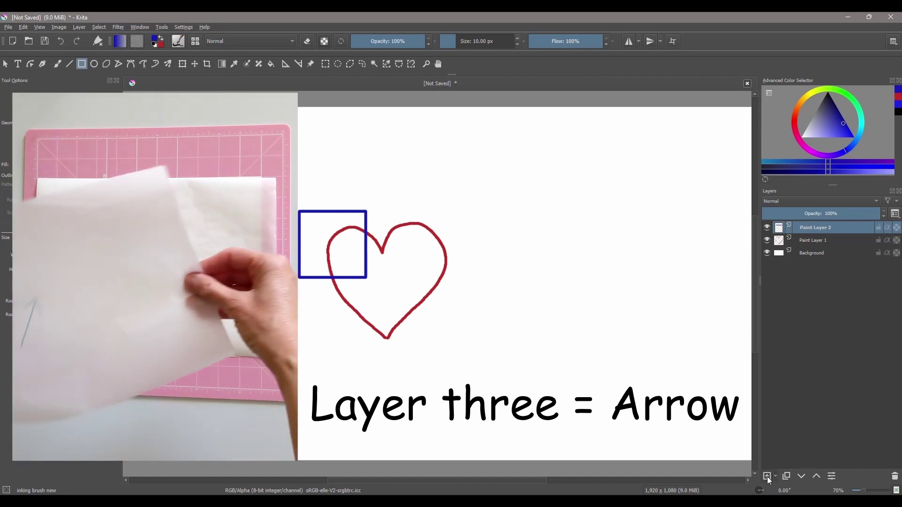
On a third layer, draw a green arrow line pointing into the heart.
left_click(766, 476)
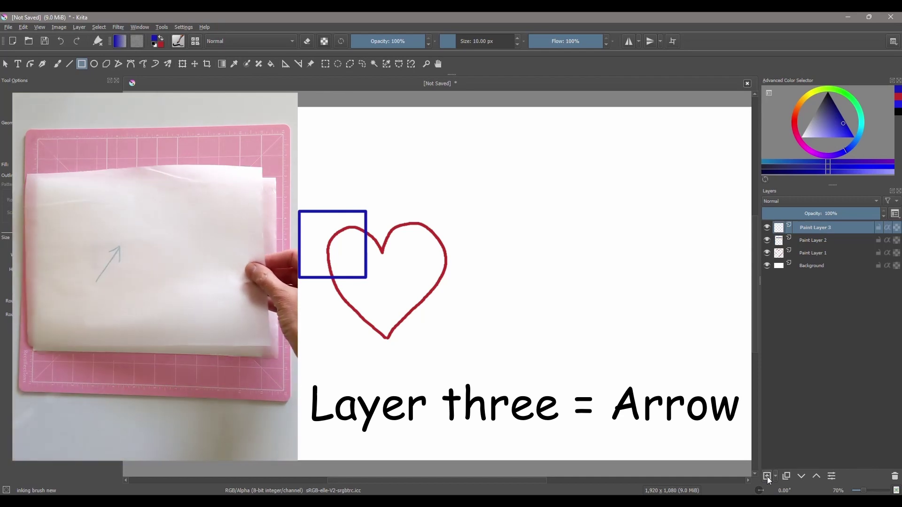
left_click(845, 95)
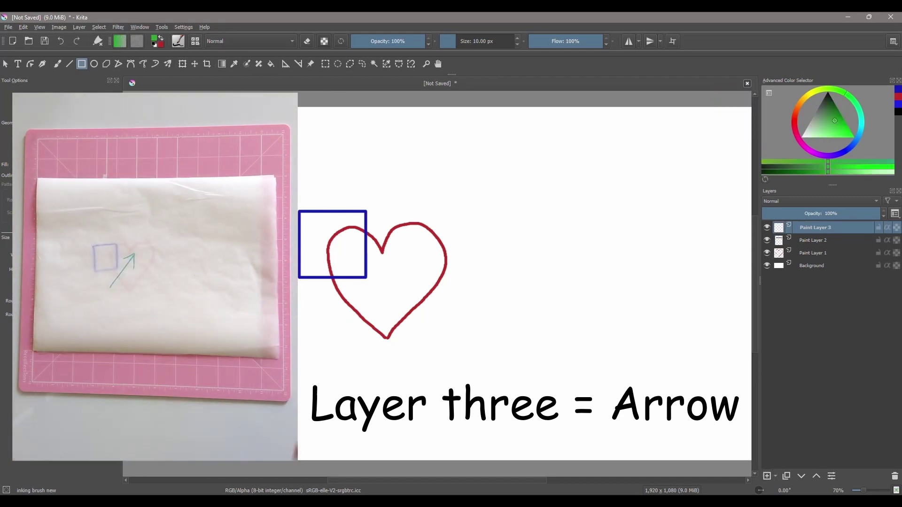
left_click(69, 63)
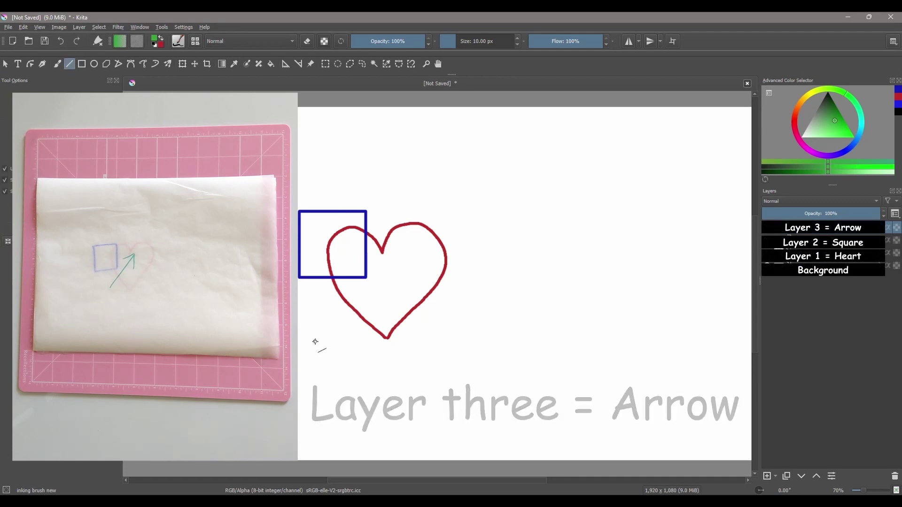
mouse_move(307, 345)
left_mouse_down()
mouse_move(370, 254)
mouse_move(374, 276)
left_mouse_up()
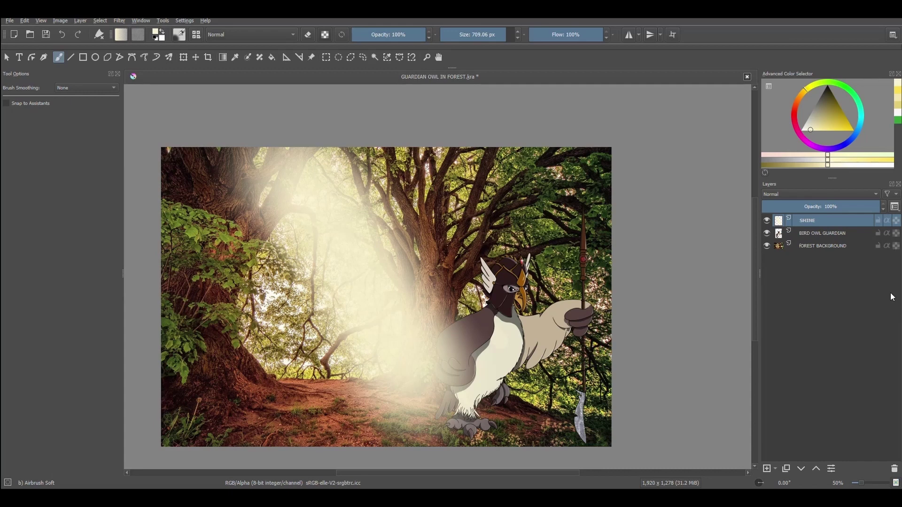
Drag the BIRD OWL GUARDIAN layer's owl from the right side to the left edge of the forest.
left_click(814, 233)
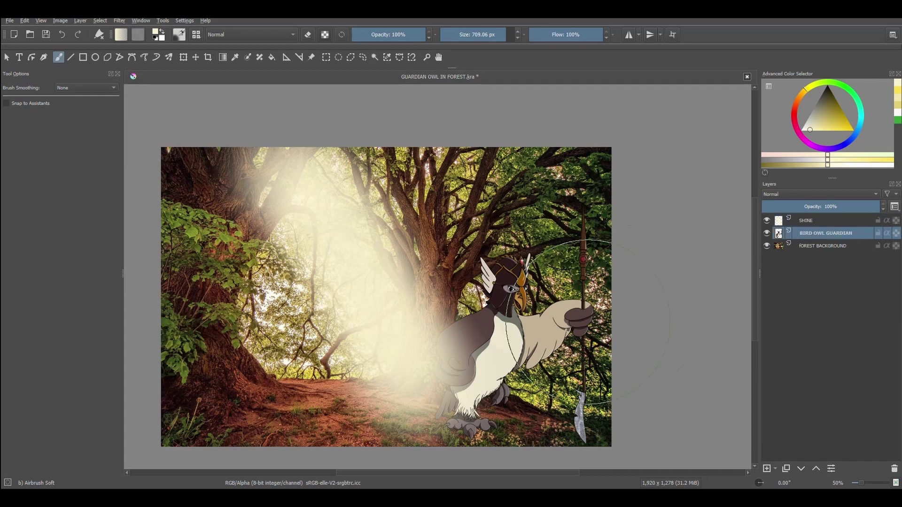
left_click(196, 57)
left_click_drag(497, 344, 258, 323)
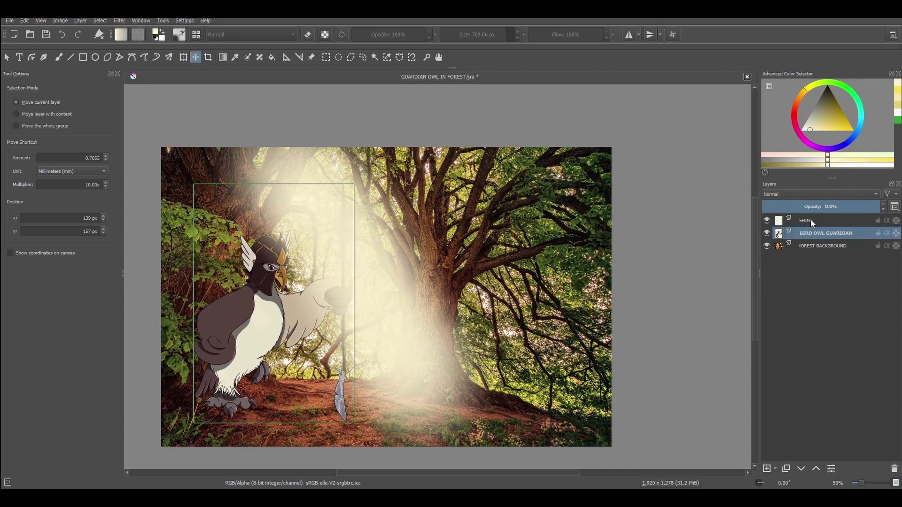
left_click(815, 245)
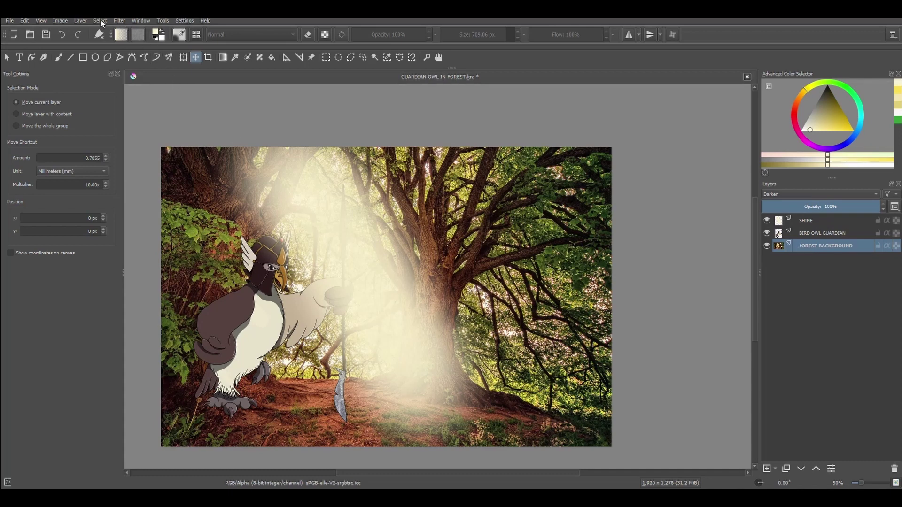
Apply a Gaussian Blur with 10.66 px radius to the FOREST BACKGROUND layer.
left_click(119, 21)
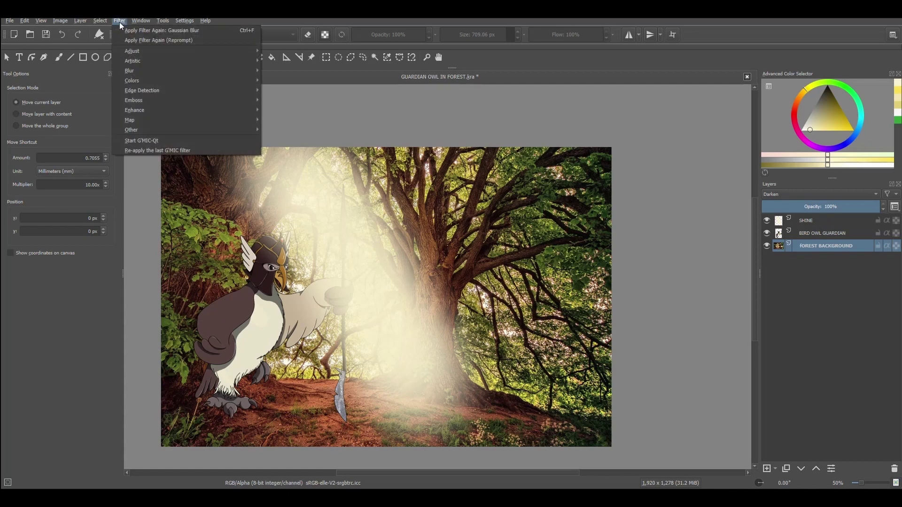
mouse_move(145, 81)
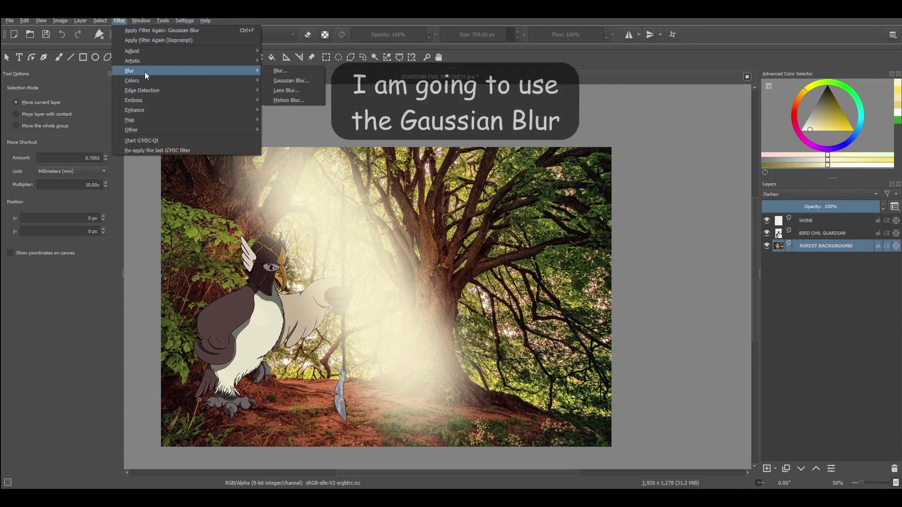
left_click(291, 79)
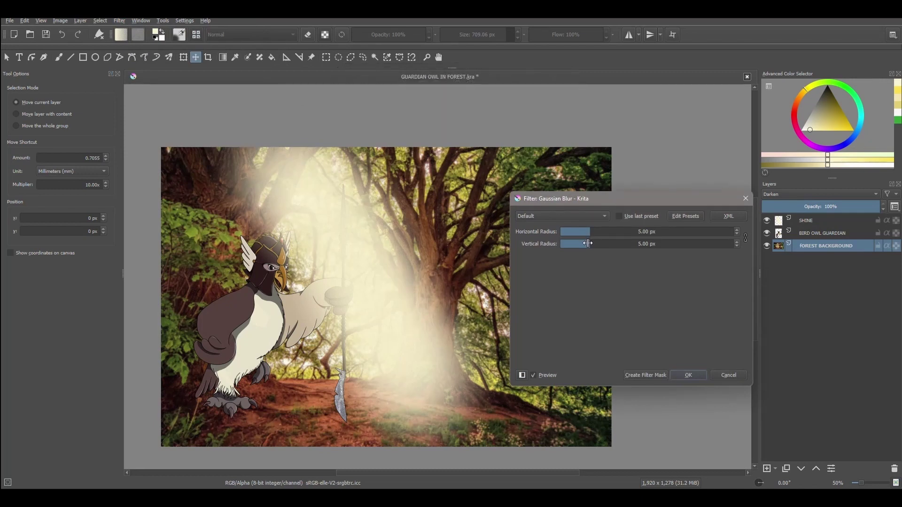
left_click_drag(587, 243, 597, 244)
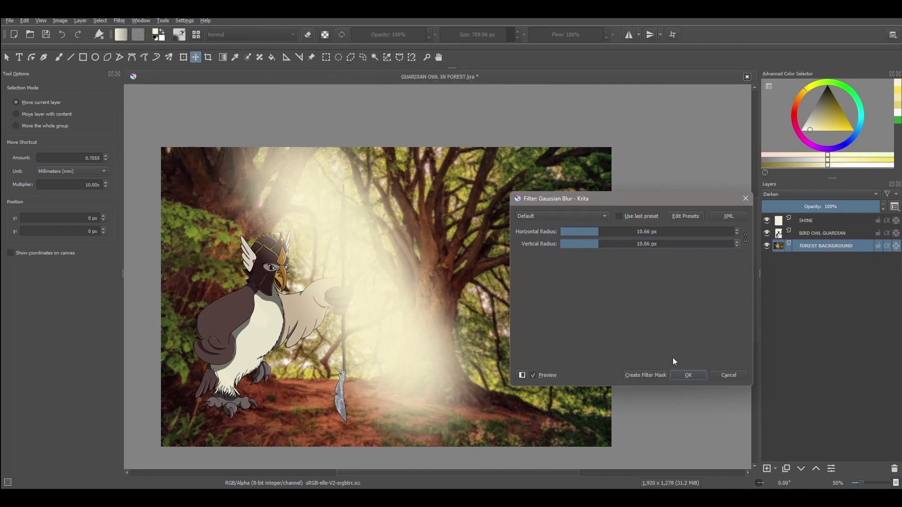
left_click(687, 375)
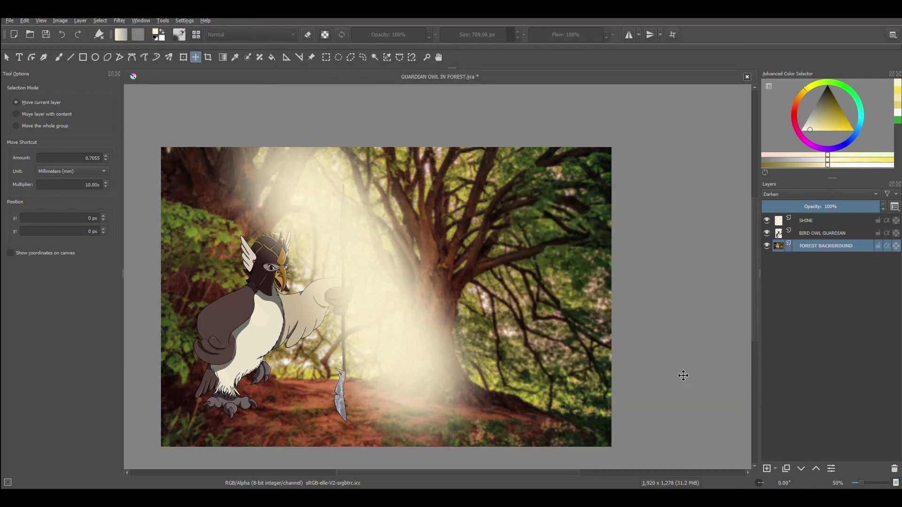
left_click(810, 222)
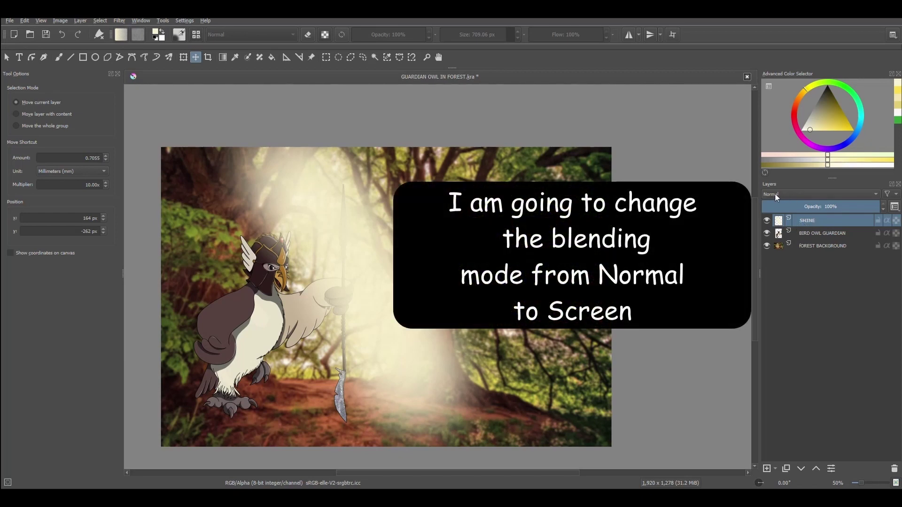
Set the SHINE layer to Screen blending at 47% opacity.
left_click(776, 197)
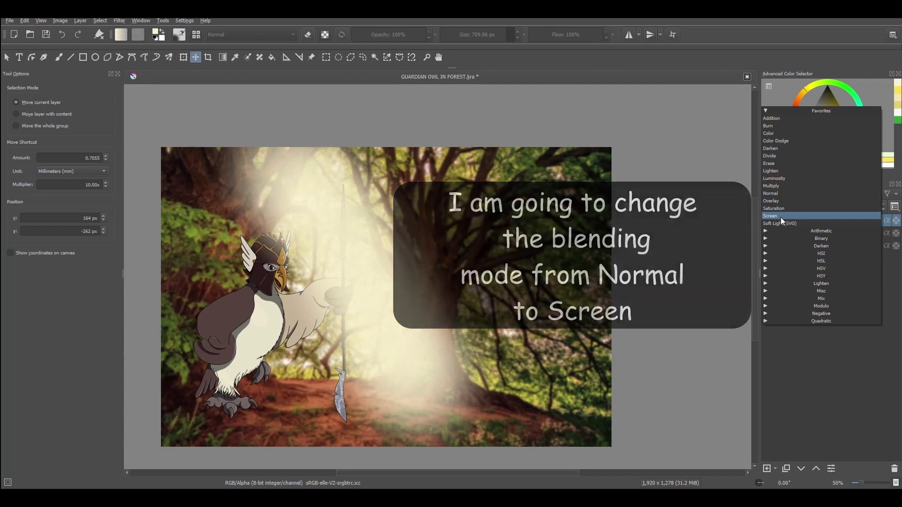
left_click(781, 216)
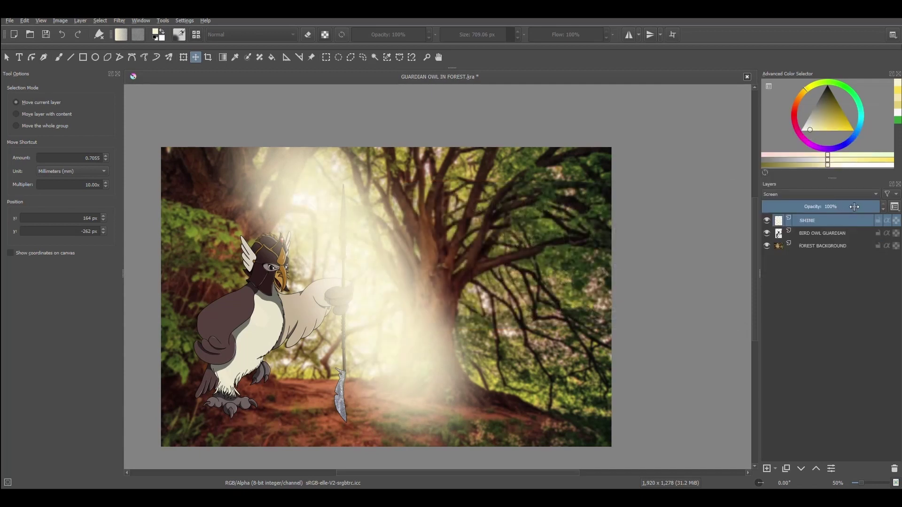
left_click_drag(842, 207, 802, 210)
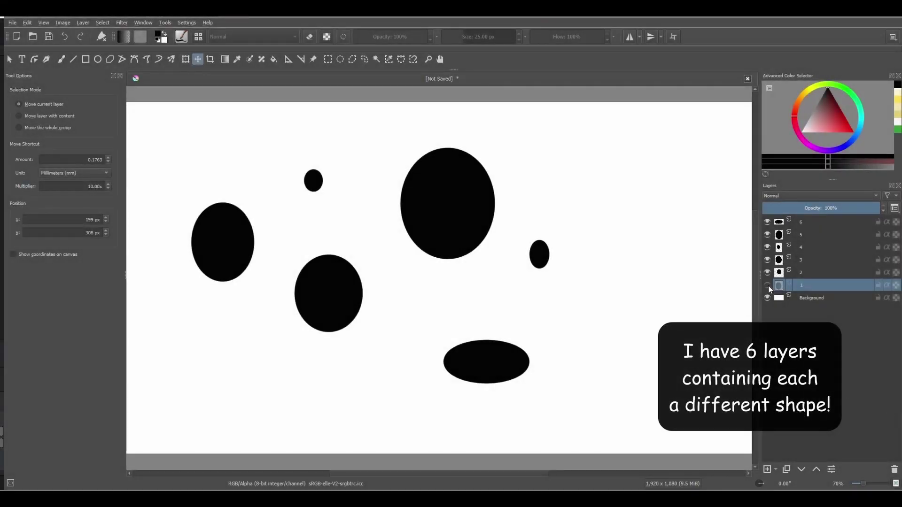
Toggle each of layers 1–6 off and on to check which ellipse each holds.
left_click(768, 286)
left_click(767, 273)
left_click(768, 274)
left_click(767, 261)
left_click(767, 260)
left_click(767, 247)
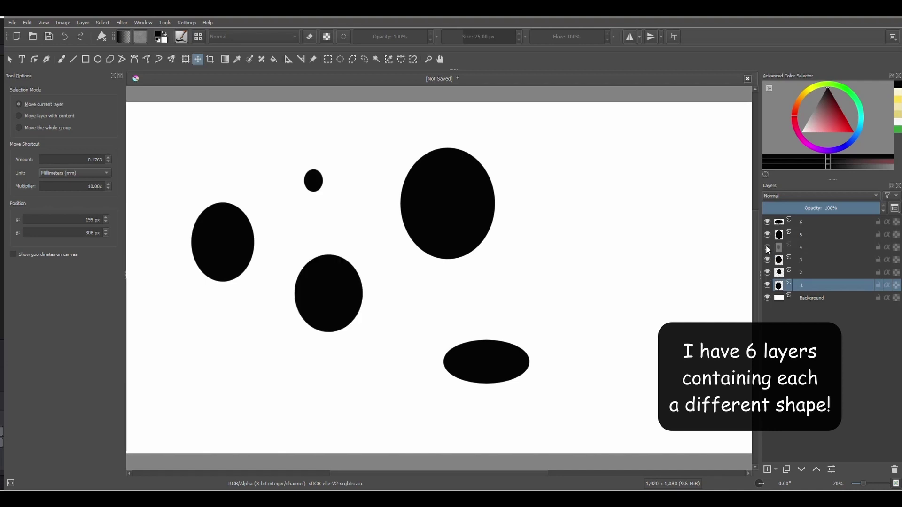
left_click(767, 247)
left_click(767, 235)
left_click(766, 234)
left_click(766, 222)
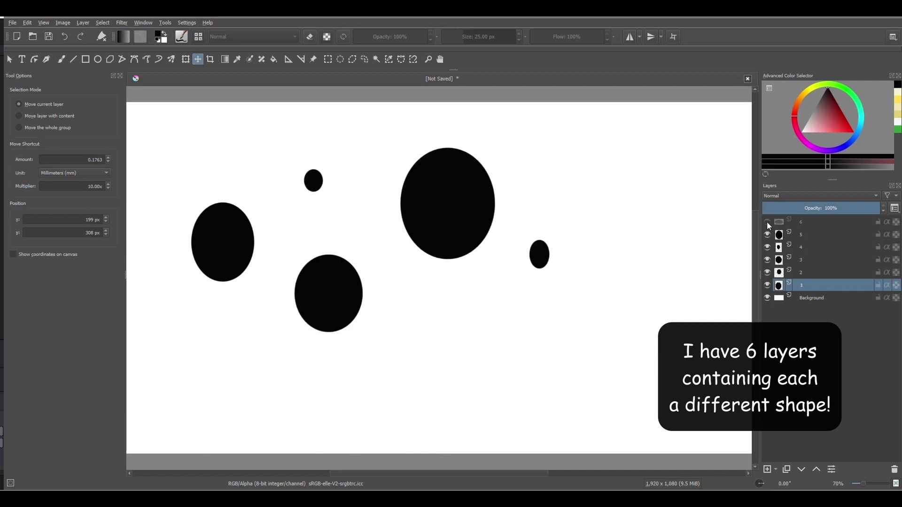
left_click(766, 221)
Hide the white Background layer and select layers 6 and 5 together.
left_click(766, 298)
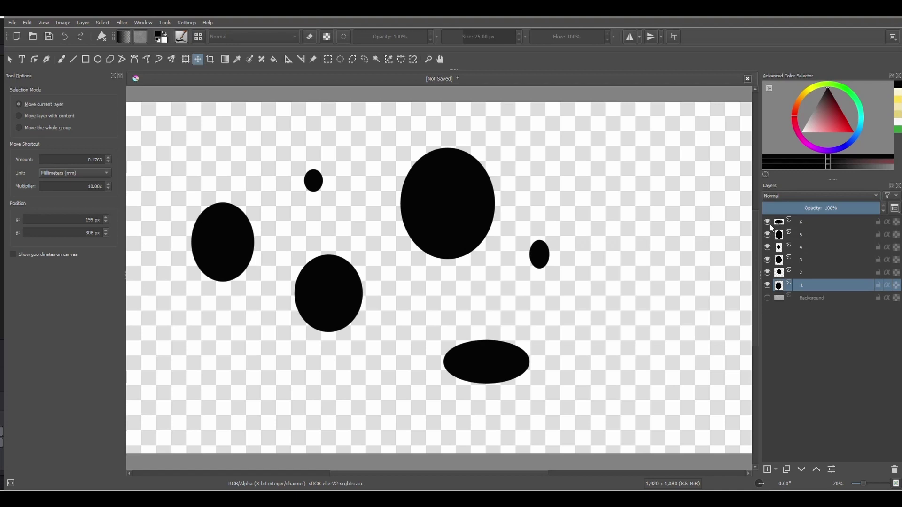
left_click(803, 224)
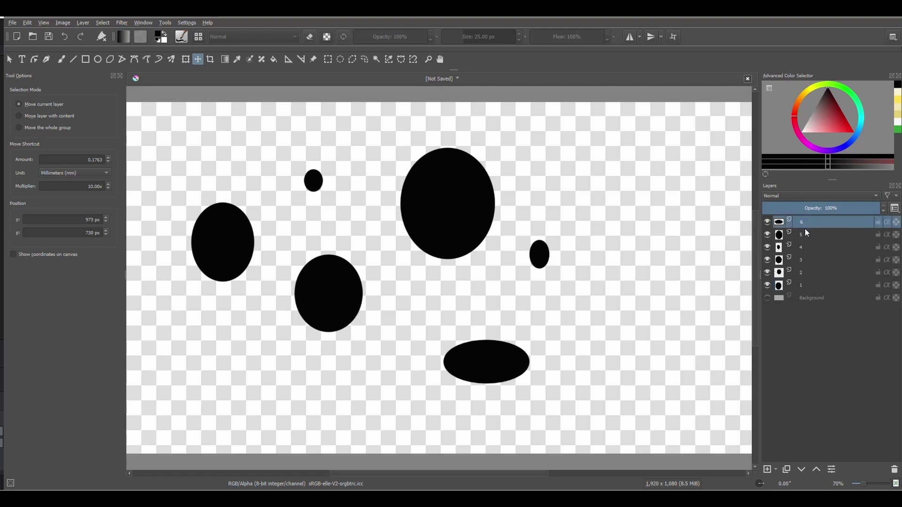
left_click(806, 233, "shift")
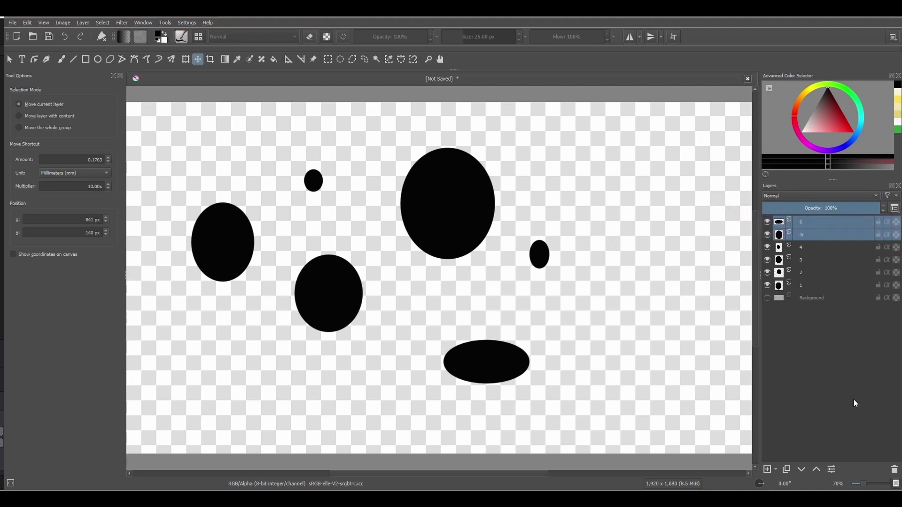
Merge layers 6 and 5, then layers 3, 2 and 1, moving each merged result.
key("ctrl+e")
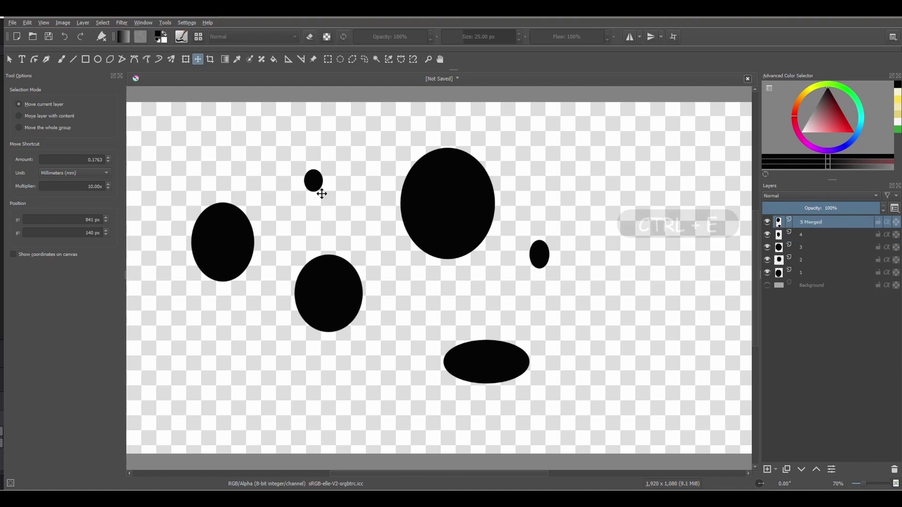
left_click_drag(322, 193, 340, 180)
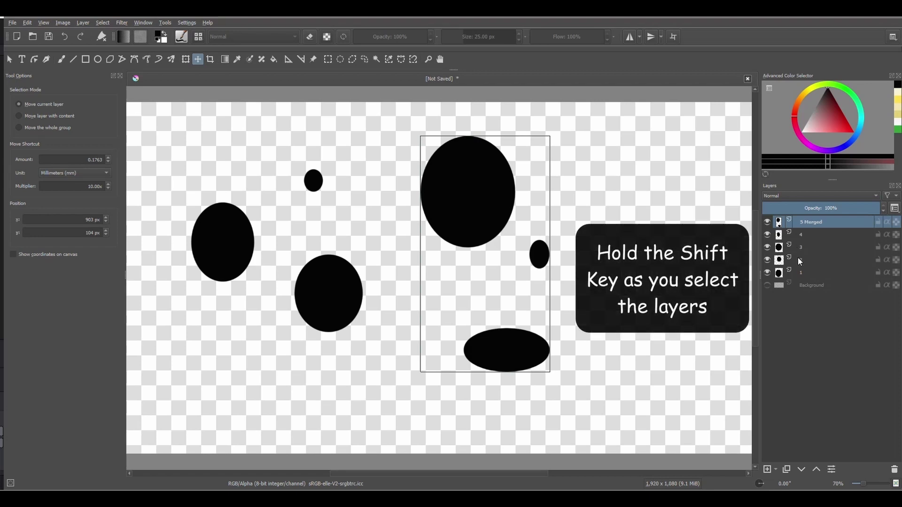
left_click(796, 245)
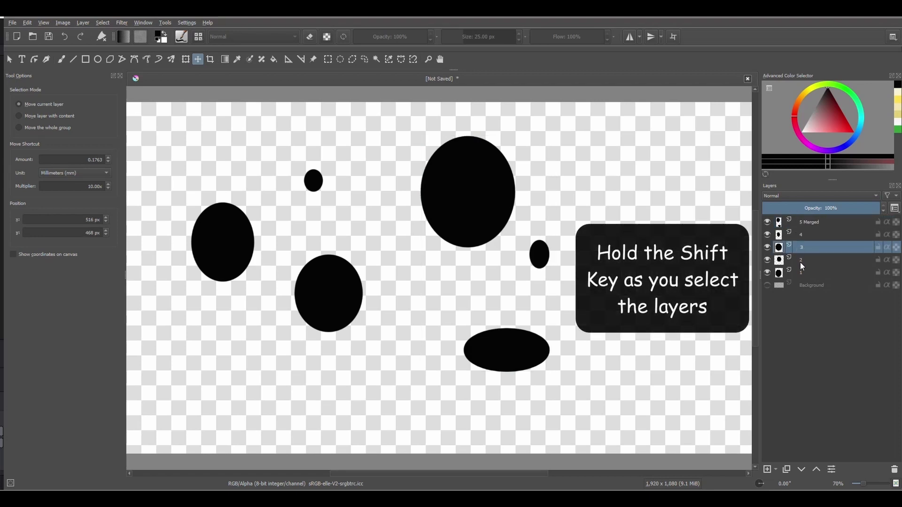
left_click(799, 260, "shift")
left_click(804, 271, "shift")
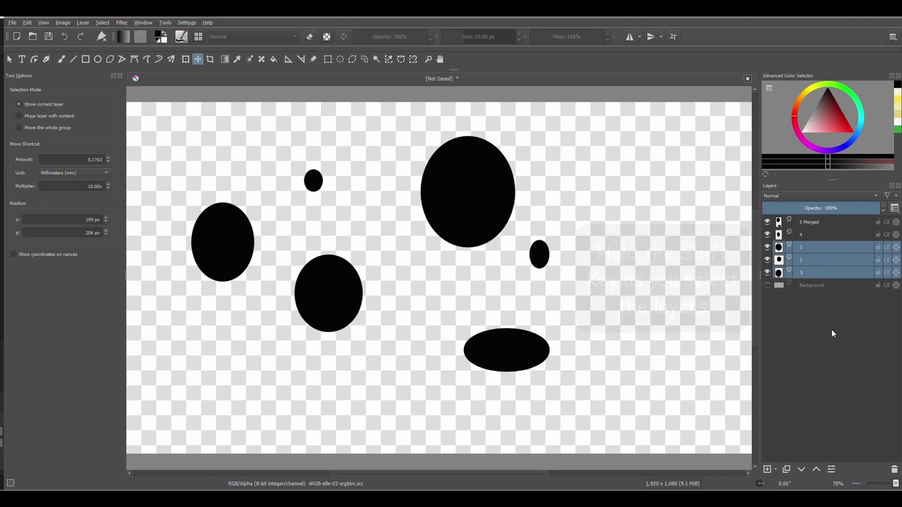
key("ctrl+e")
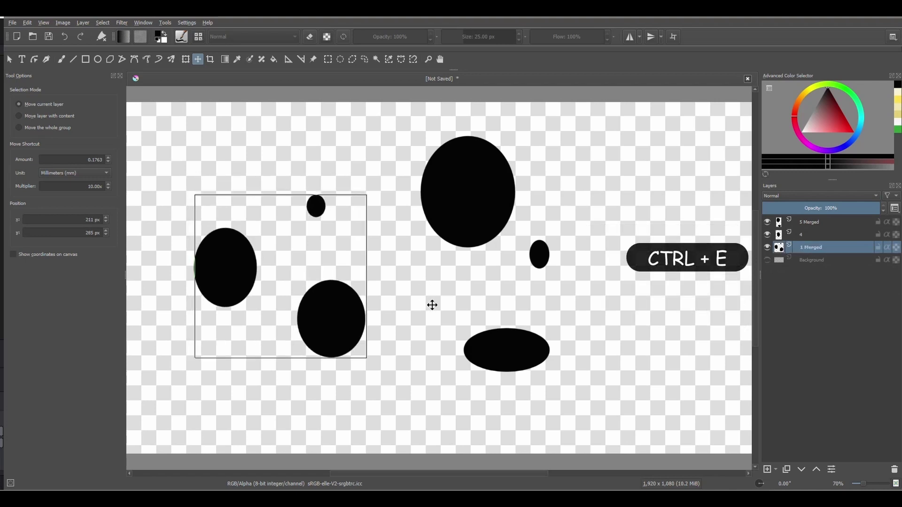
left_click_drag(432, 305, 411, 275)
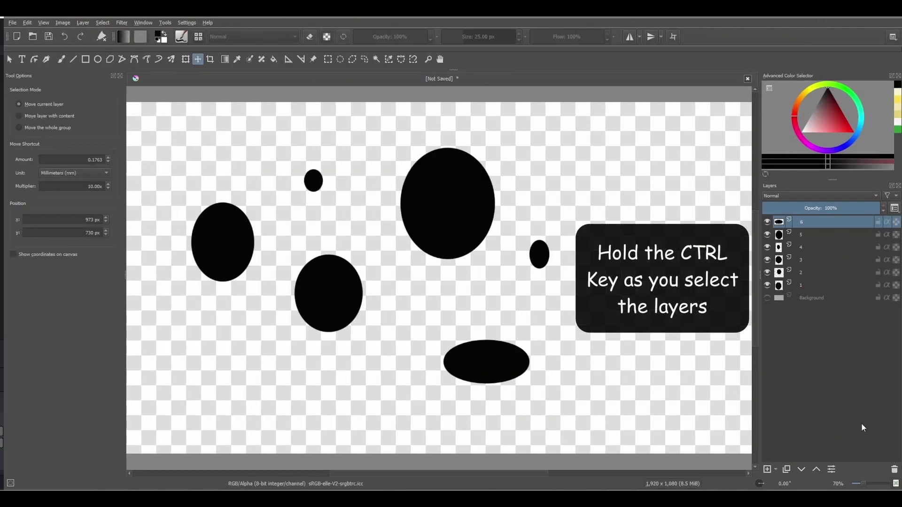
Merge the selected layers 6, 4 and 1 into one and drag the result across the canvas.
left_click(808, 246, "ctrl")
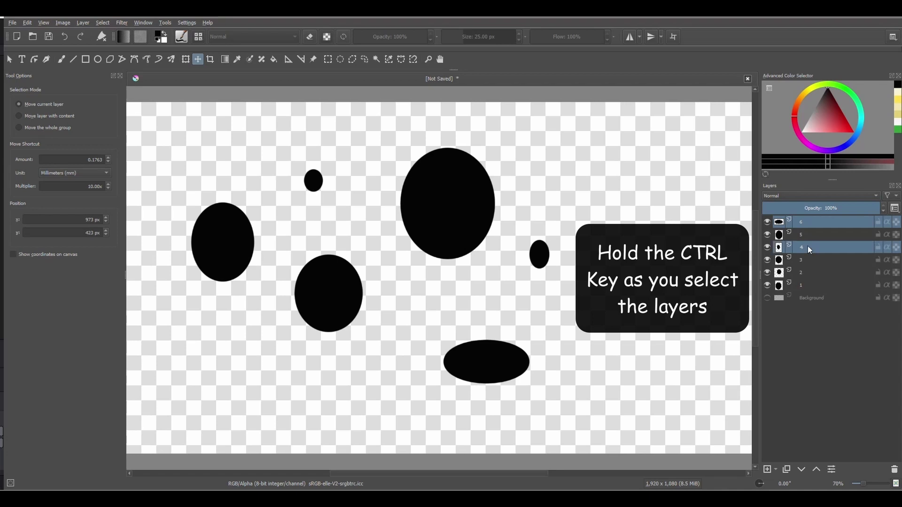
left_click(810, 285, "ctrl")
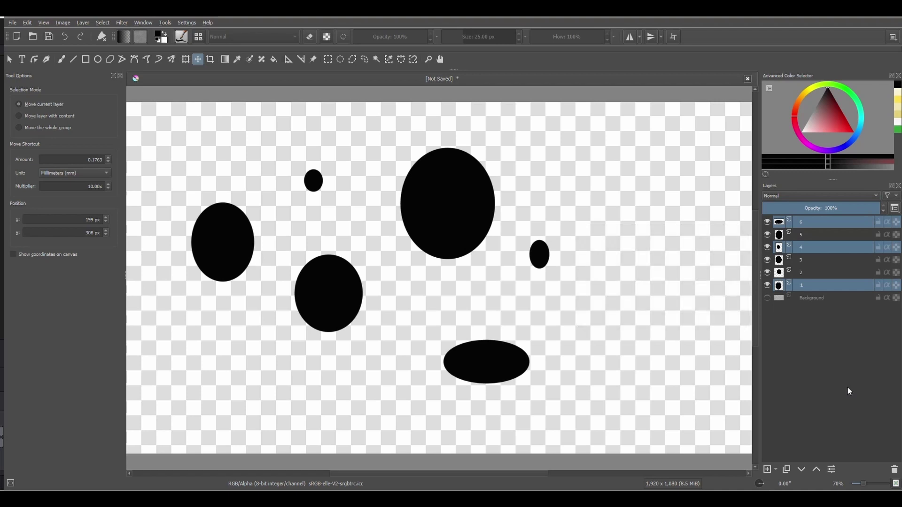
key("ctrl+e")
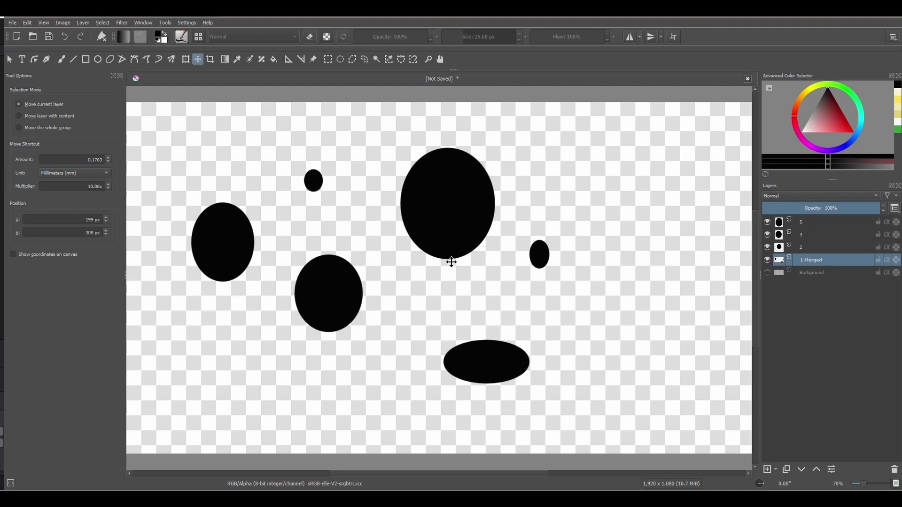
left_click_drag(451, 261, 431, 286)
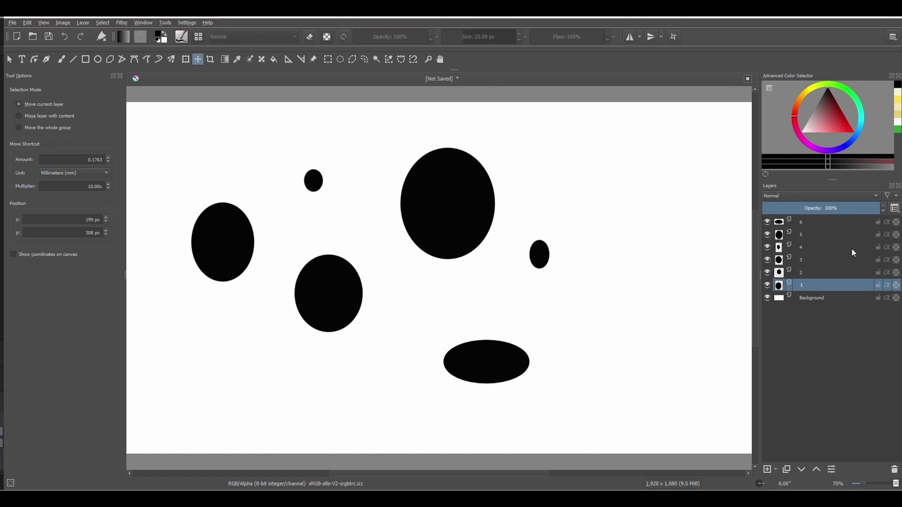
With layer 6 active, flatten the six ellipses and background into one layer via Layer > Flatten Image.
left_click(811, 222)
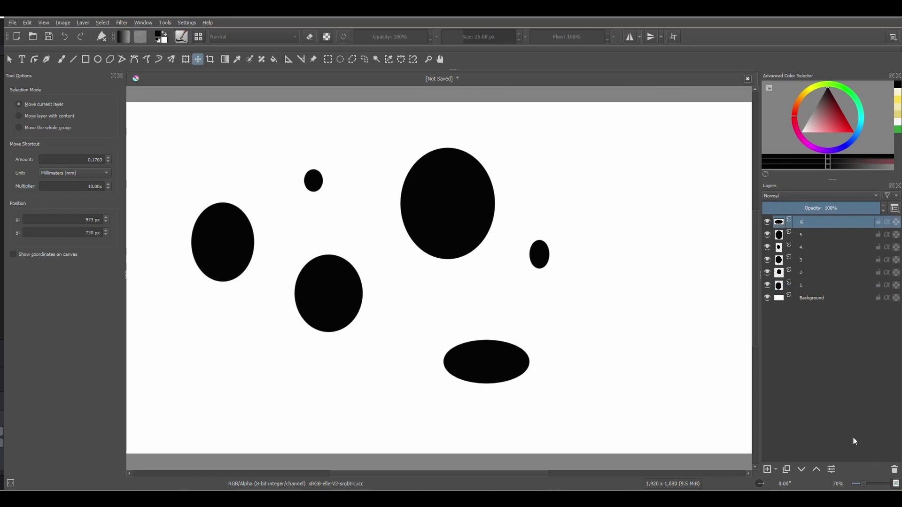
left_click(82, 23)
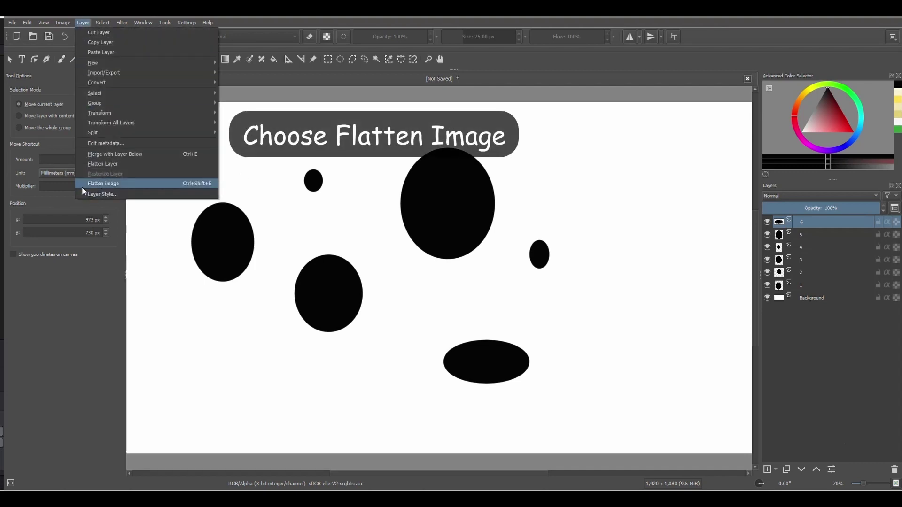
left_click(121, 184)
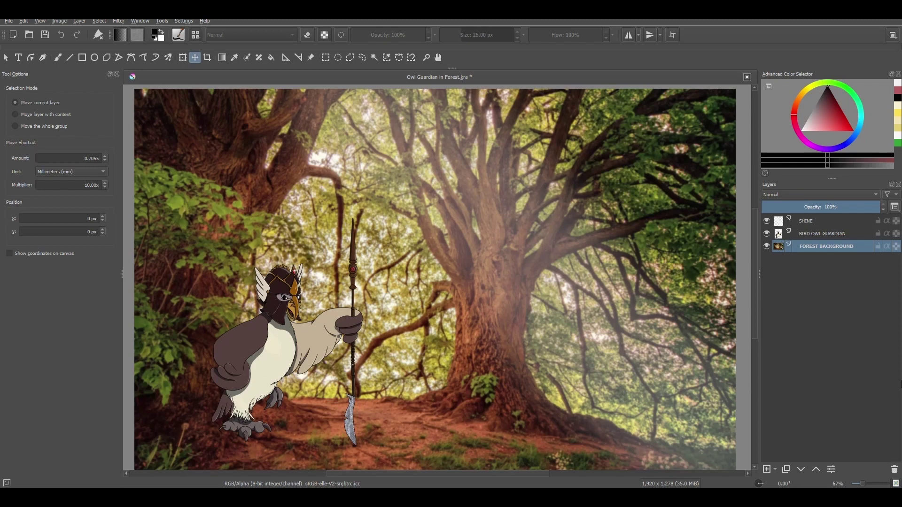
Flatten the SHINE, BIRD OWL GUARDIAN and FOREST BACKGROUND layers into a single Merged layer.
left_click(80, 21)
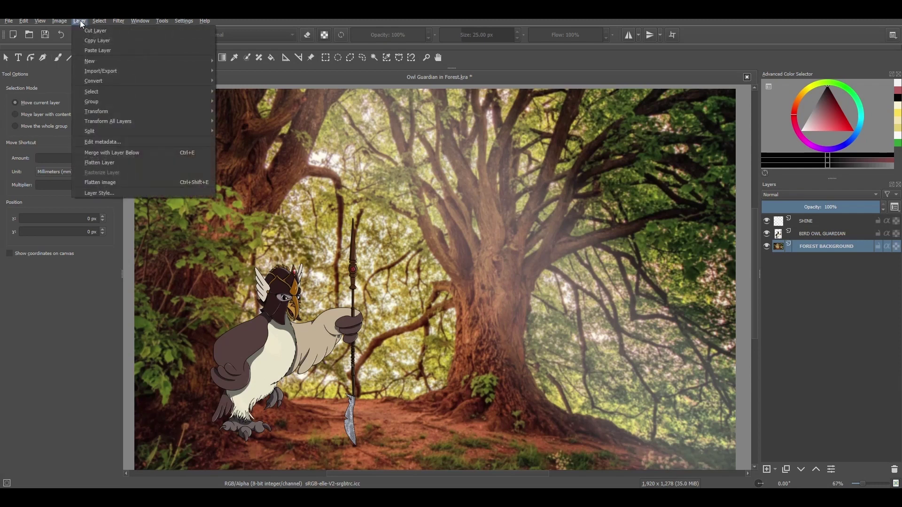
left_click(112, 182)
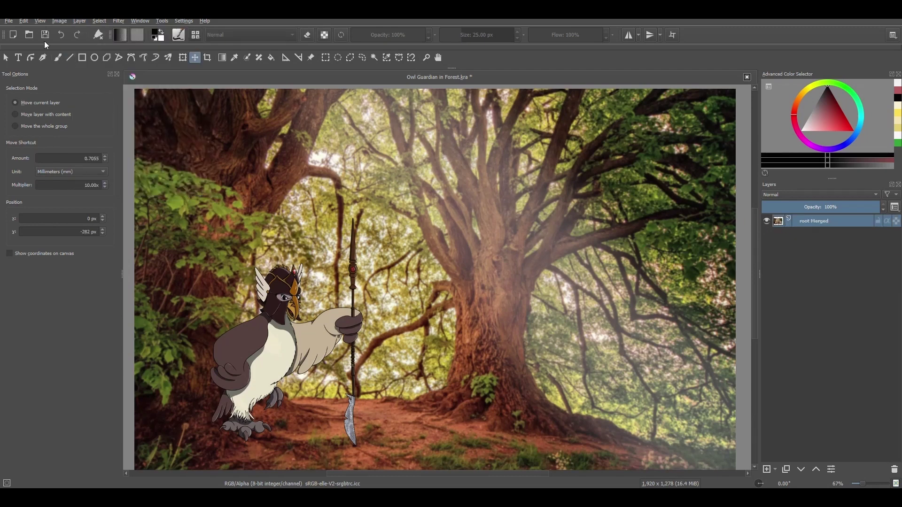
left_click(10, 22)
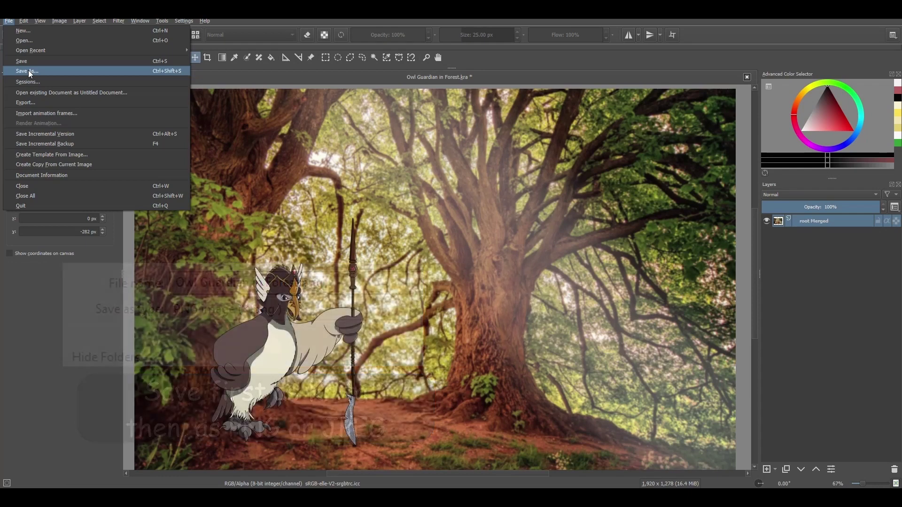
Save As the flattened owl image in PNG format as Owl Guardian in Forest.png.
left_click(28, 69)
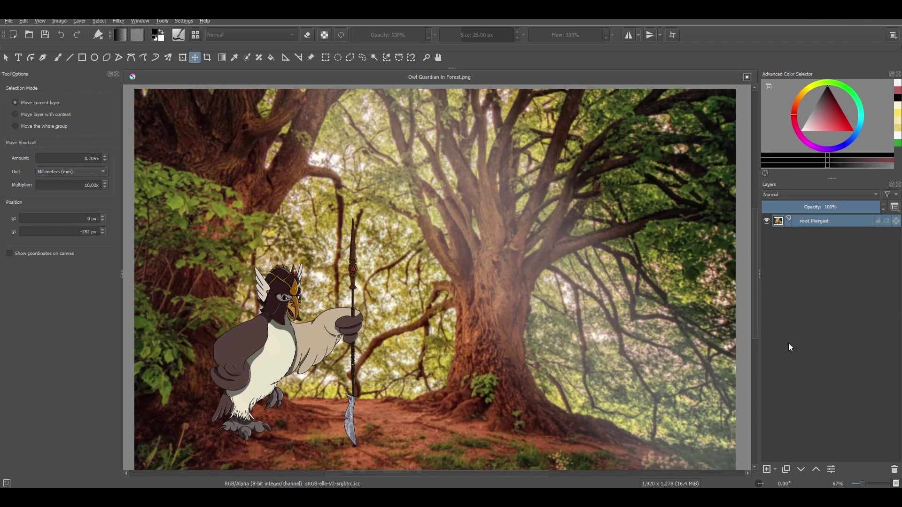
left_click(361, 57)
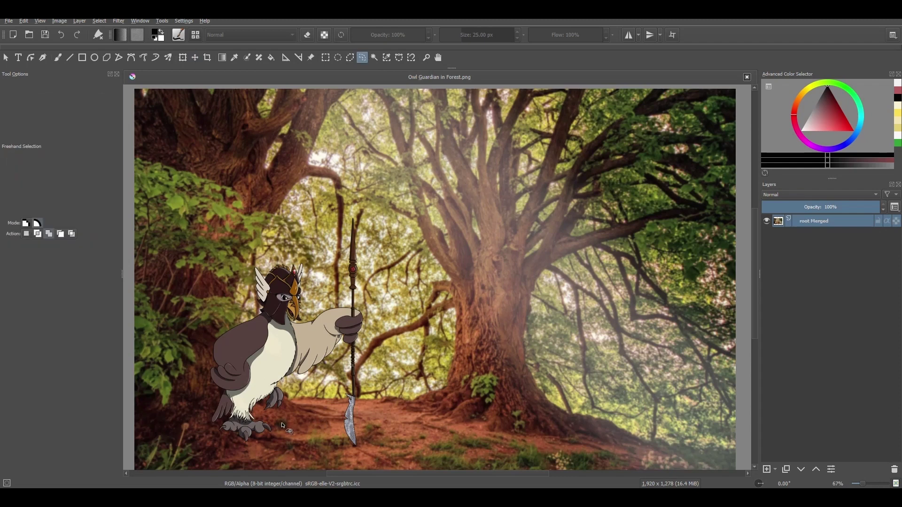
Draw a freehand selection around the owl and its spear.
mouse_move(277, 432)
left_mouse_down()
mouse_move(285, 411)
mouse_move(289, 388)
mouse_move(340, 366)
left_mouse_up()
mouse_move(338, 414)
left_mouse_down()
mouse_move(351, 446)
mouse_move(370, 436)
mouse_move(365, 393)
left_mouse_up()
left_click_drag(342, 272, 318, 301)
mouse_move(237, 283)
left_mouse_down()
mouse_move(200, 333)
mouse_move(201, 416)
mouse_move(219, 442)
mouse_move(283, 440)
left_mouse_up()
Move the selected owl up and right, leaving a transparent hole, then undo the move.
left_click(195, 57)
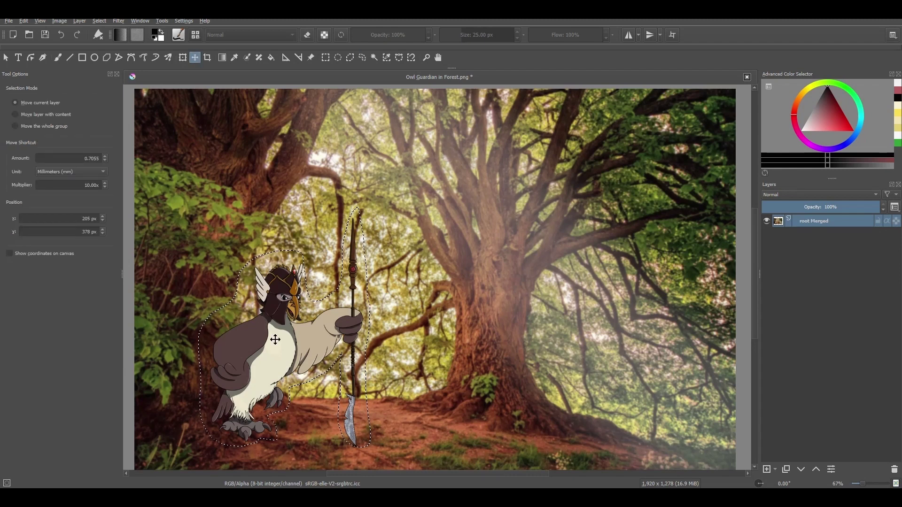
left_click_drag(287, 338, 462, 329)
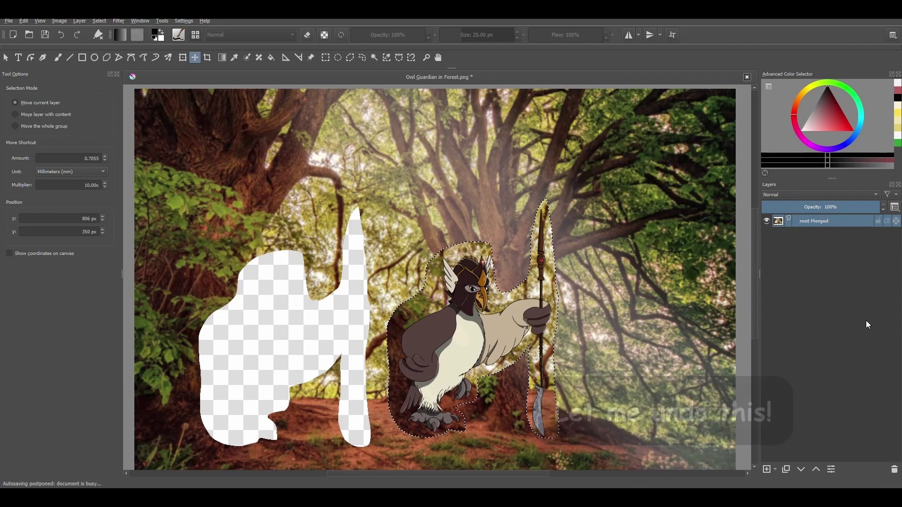
key("ctrl+z")
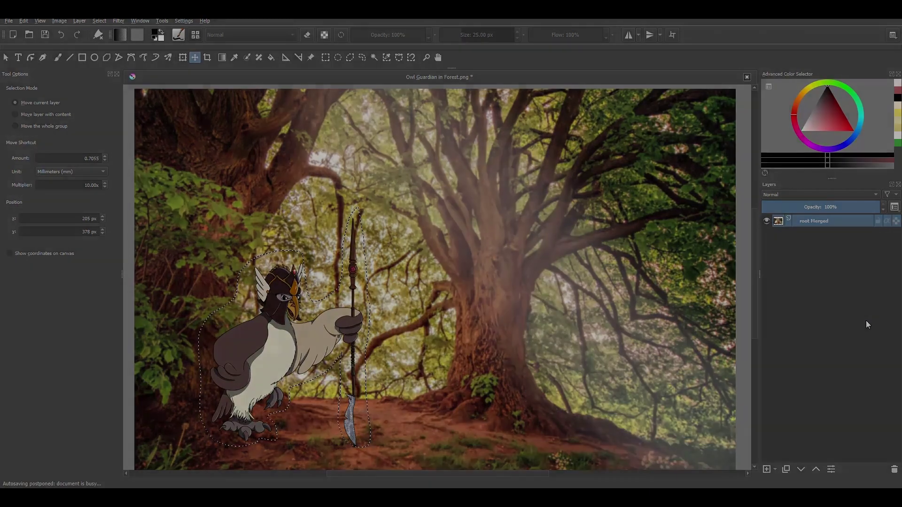